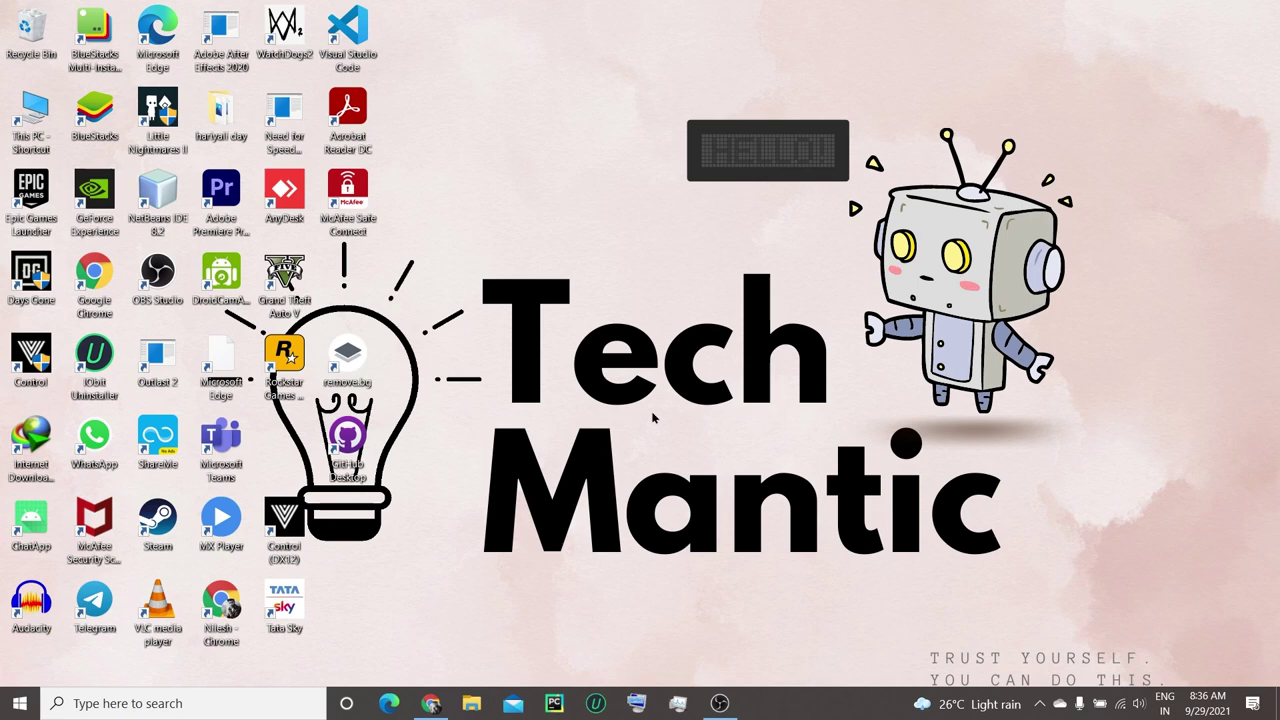
# Step: In Chrome, search Google for REMOVEBG and go to the remove.bg website
pyautogui.click(431, 703)
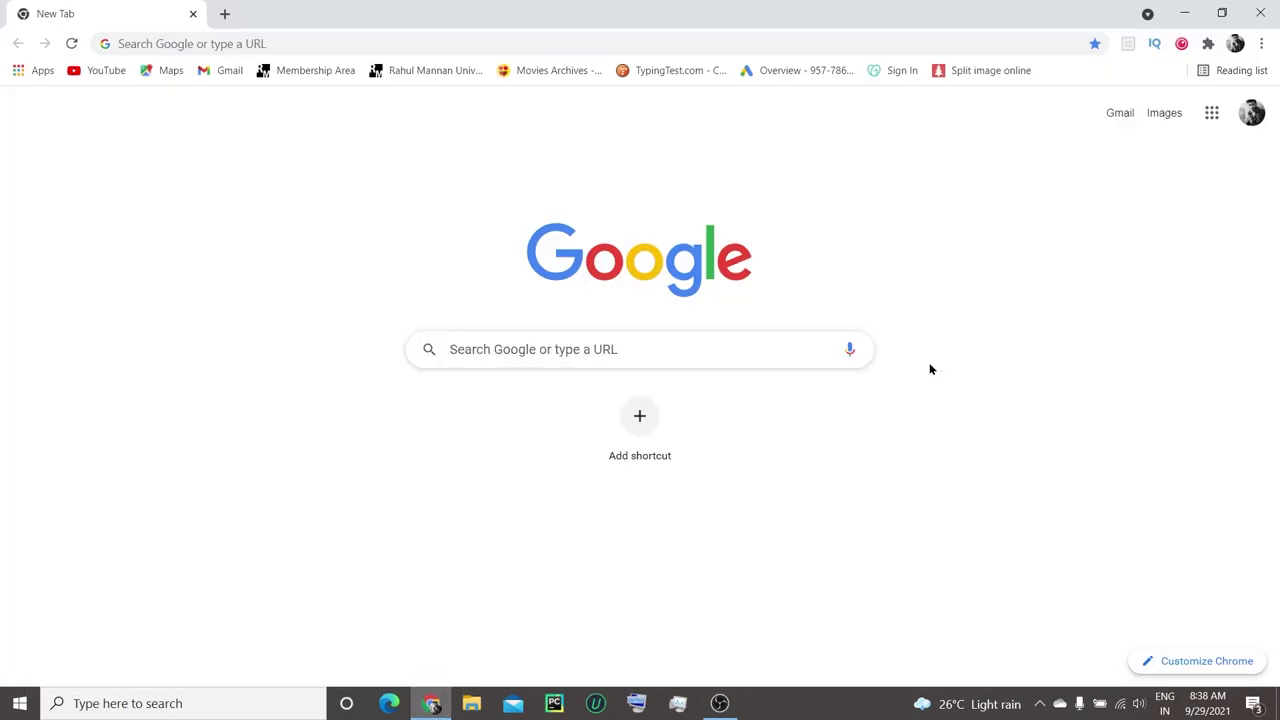
pyautogui.click(760, 356)
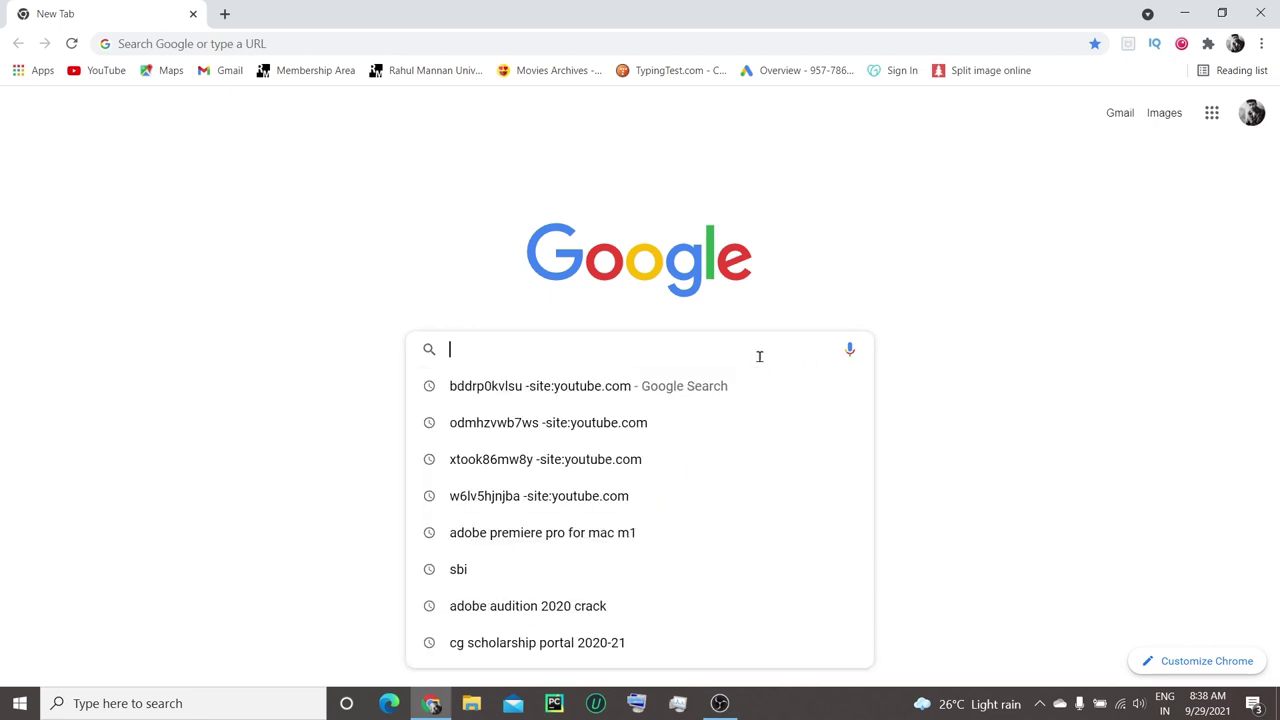
pyautogui.write('REM')
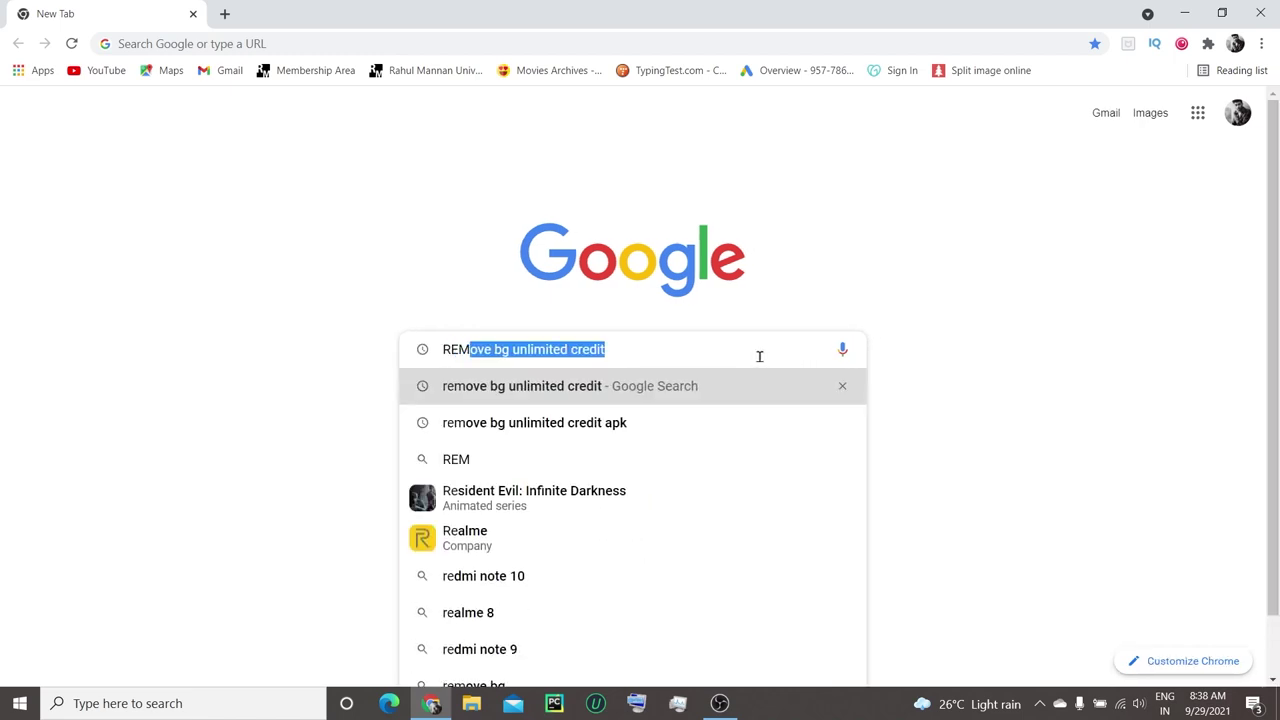
pyautogui.write('OVEB')
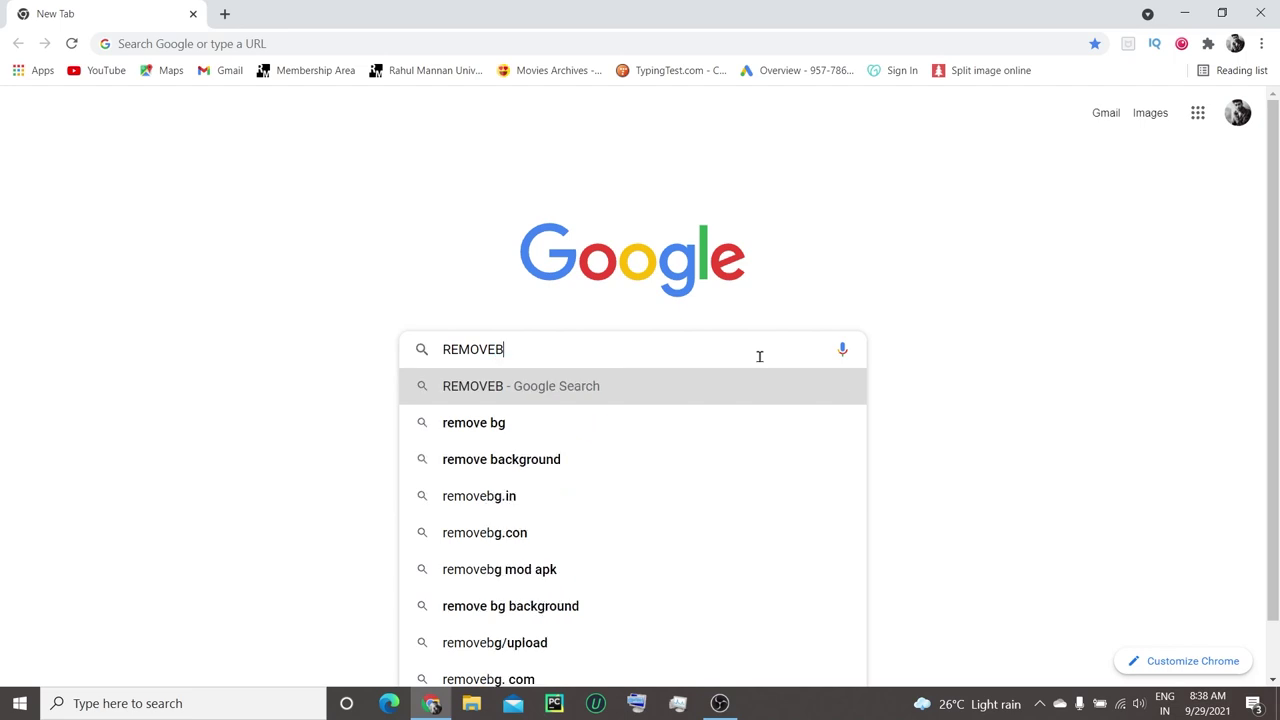
pyautogui.write('G')
pyautogui.press('Return')
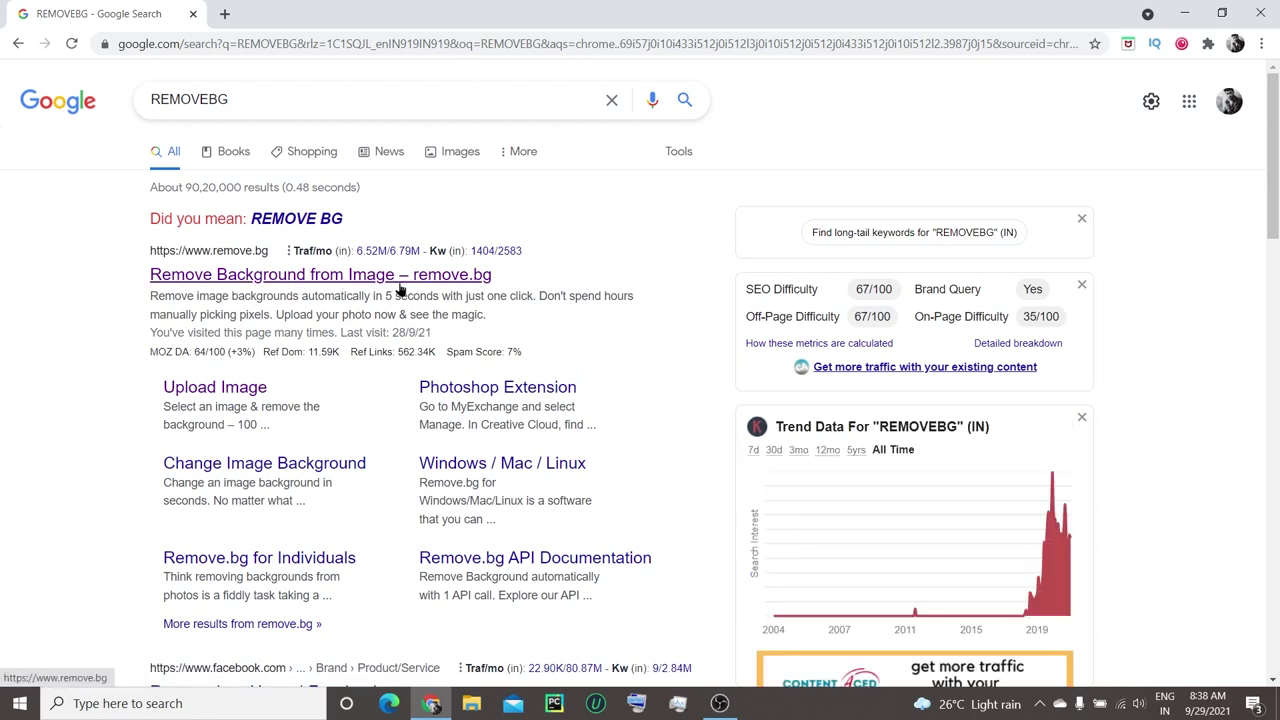
pyautogui.click(400, 289)
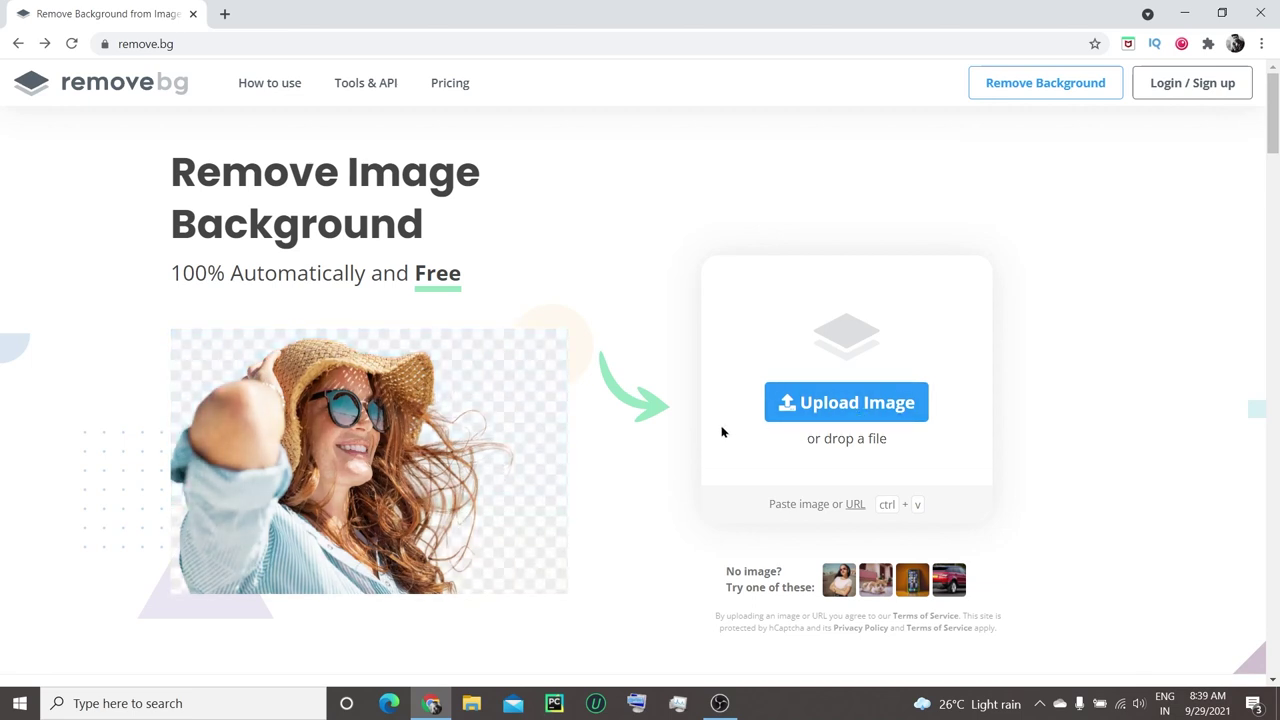
# Step: Upload the c-d-x-PDX headphones JPG from Downloads to remove.bg
pyautogui.click(825, 404)
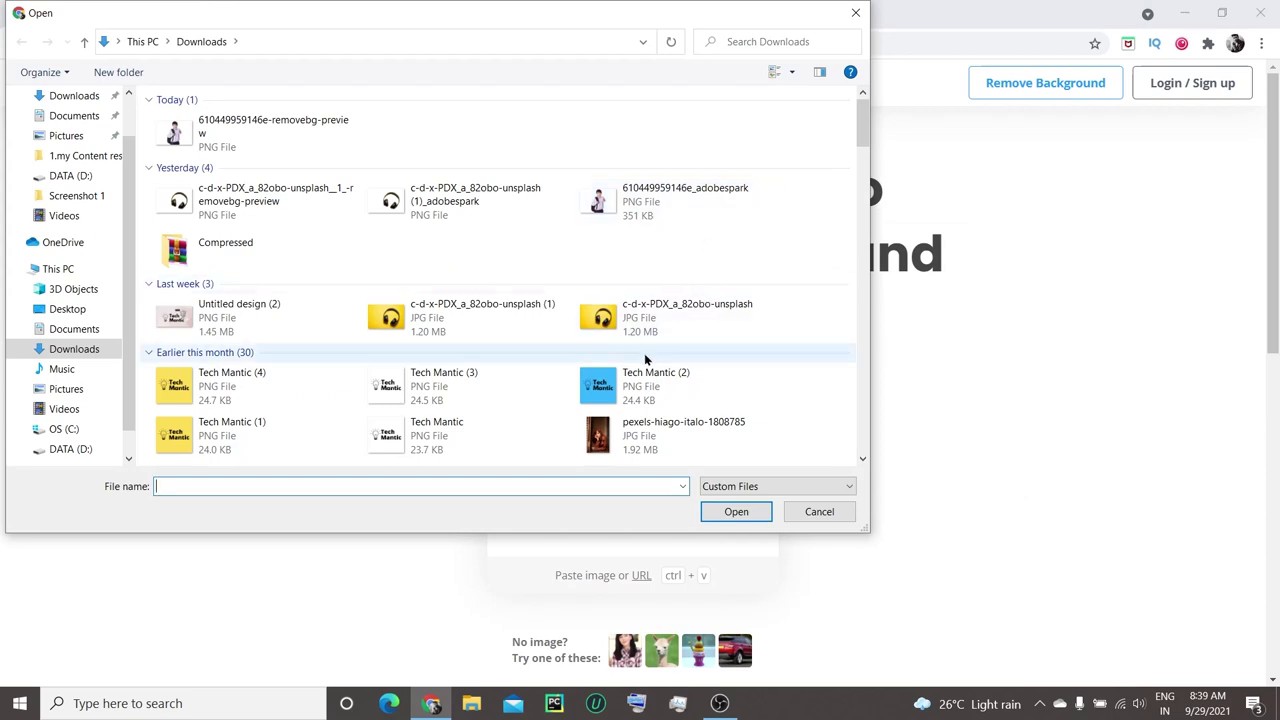
pyautogui.click(490, 327)
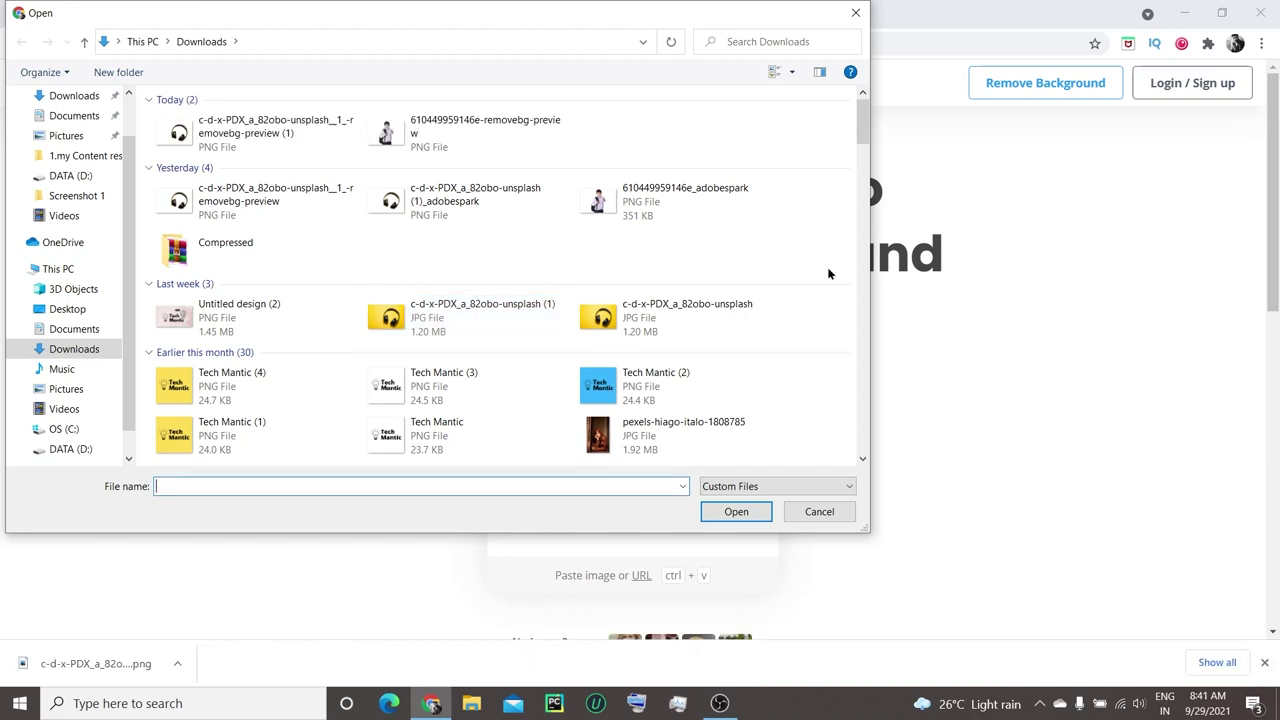
pyautogui.click(520, 318)
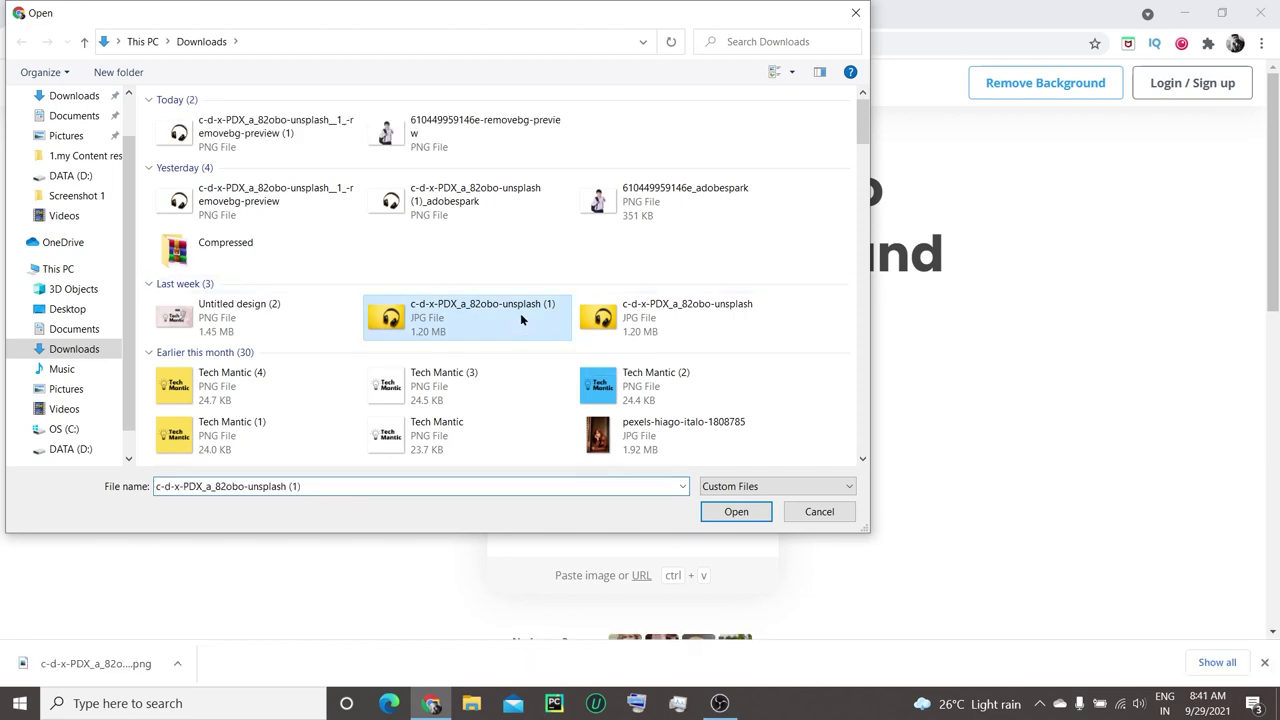
pyautogui.click(736, 511)
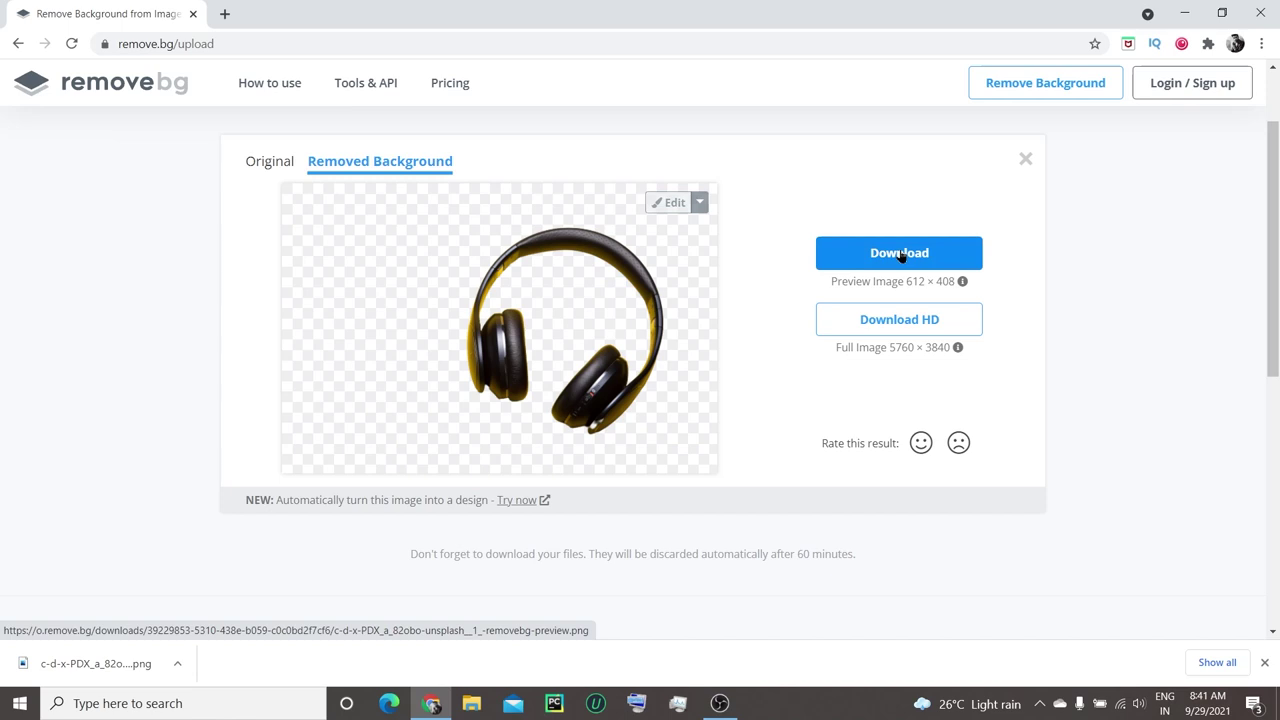
pyautogui.scroll(2, 760, 302)
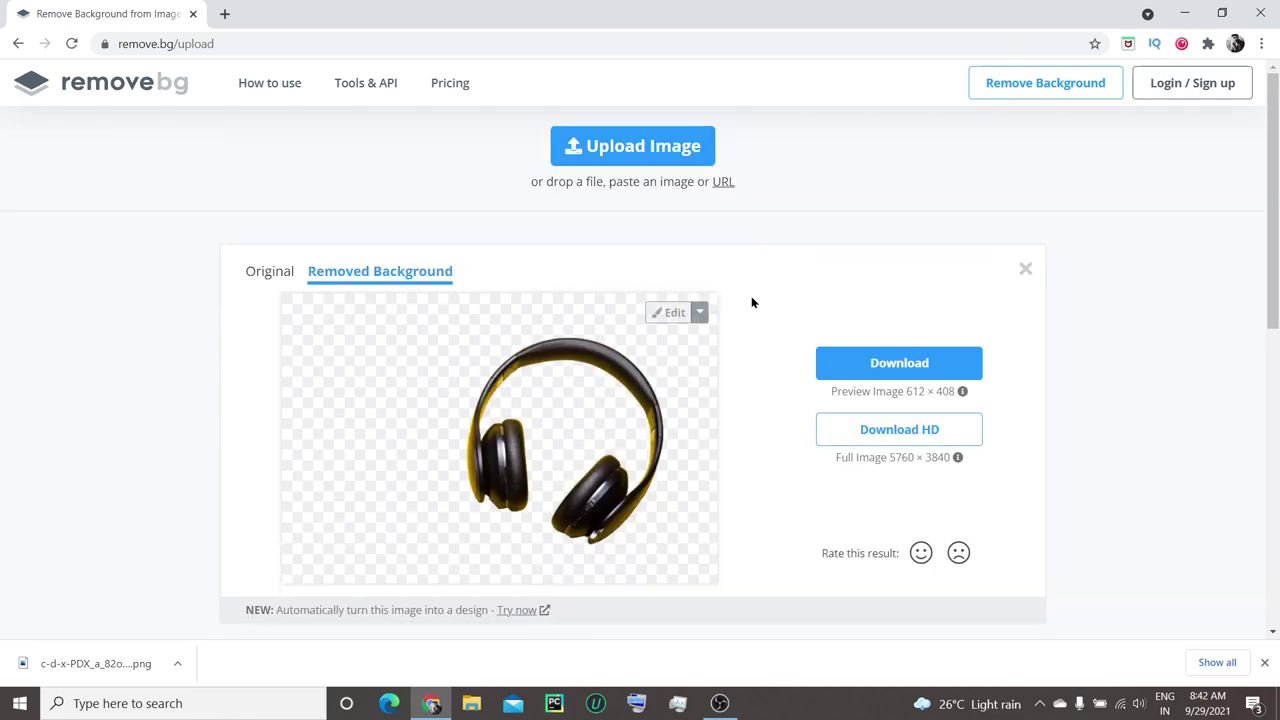
pyautogui.click(652, 160)
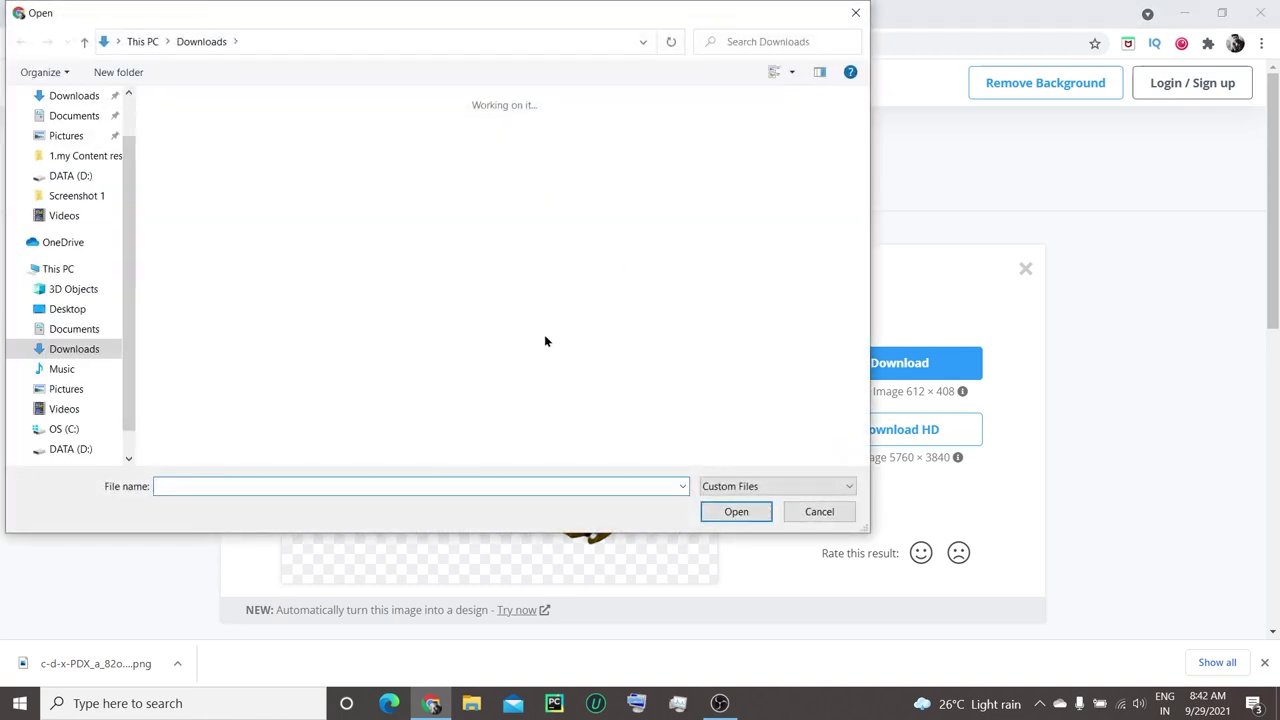
pyautogui.scroll(-5, 505, 340)
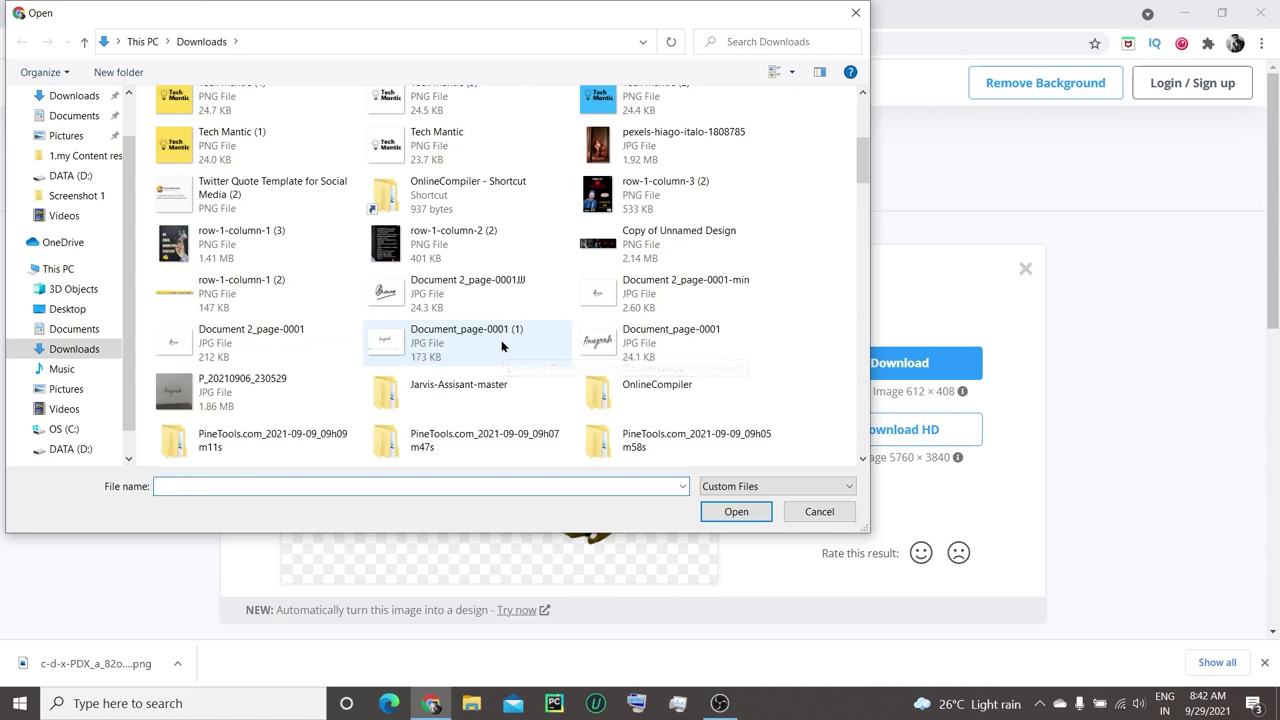
pyautogui.scroll(-3, 501, 344)
pyautogui.scroll(-3, 501, 344)
pyautogui.scroll(-3, 501, 344)
pyautogui.scroll(-3, 501, 344)
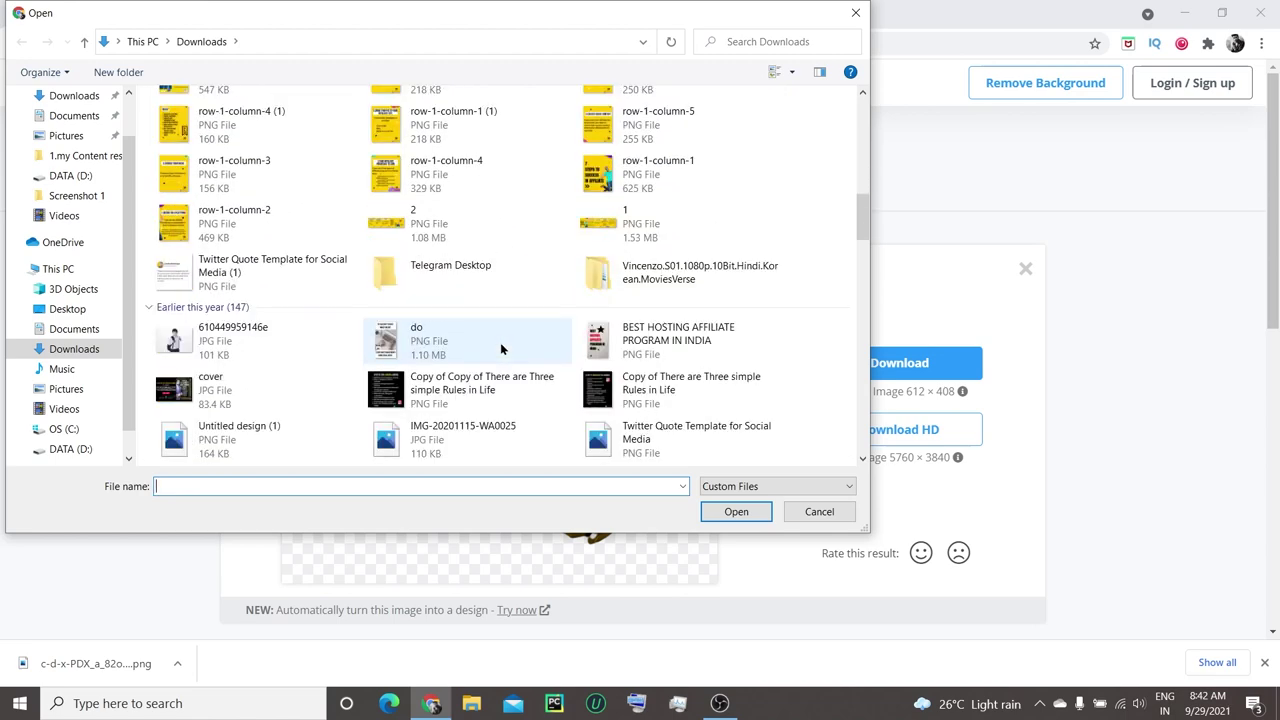
pyautogui.scroll(-3, 500, 342)
pyautogui.scroll(-2, 500, 342)
pyautogui.scroll(5, 500, 342)
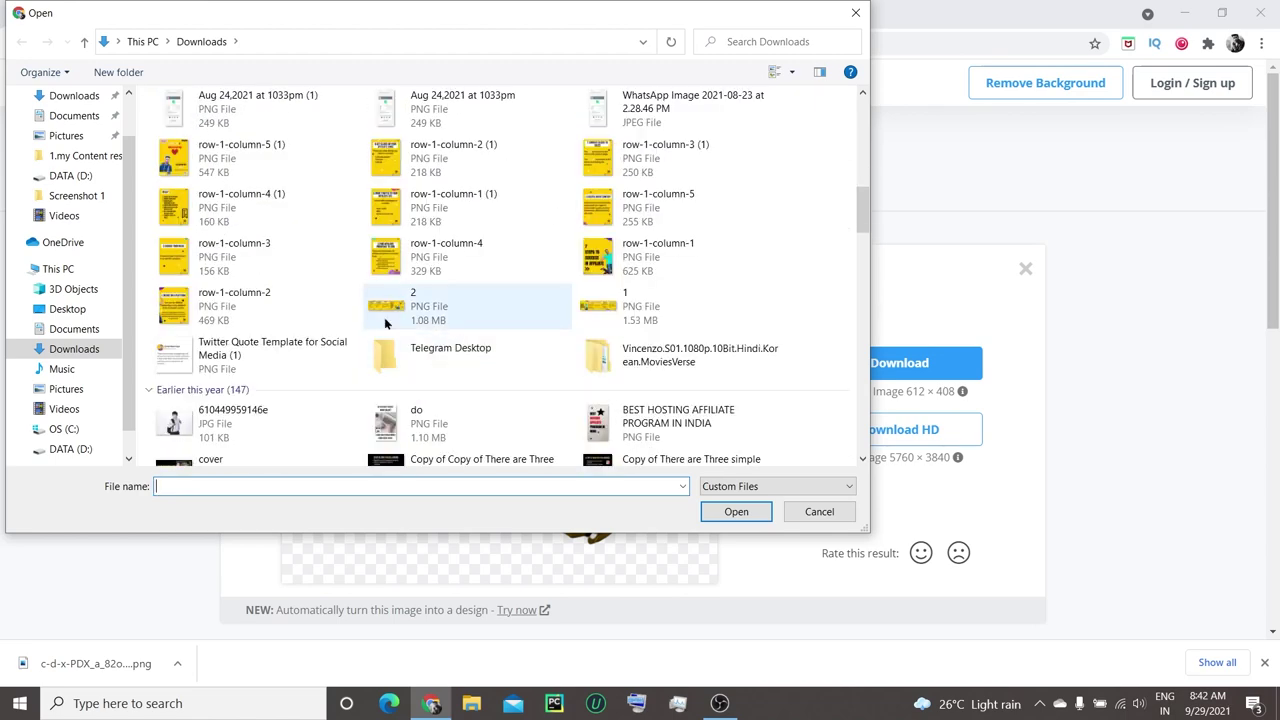
pyautogui.click(257, 422)
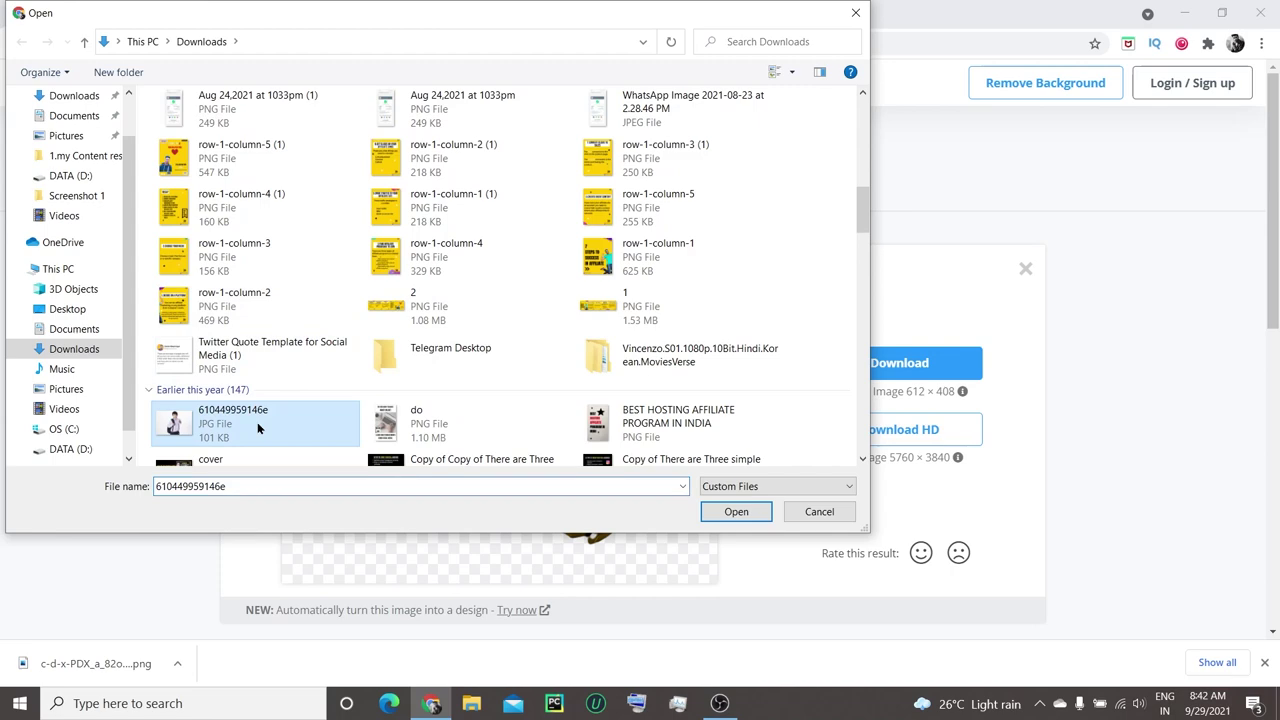
pyautogui.click(715, 511)
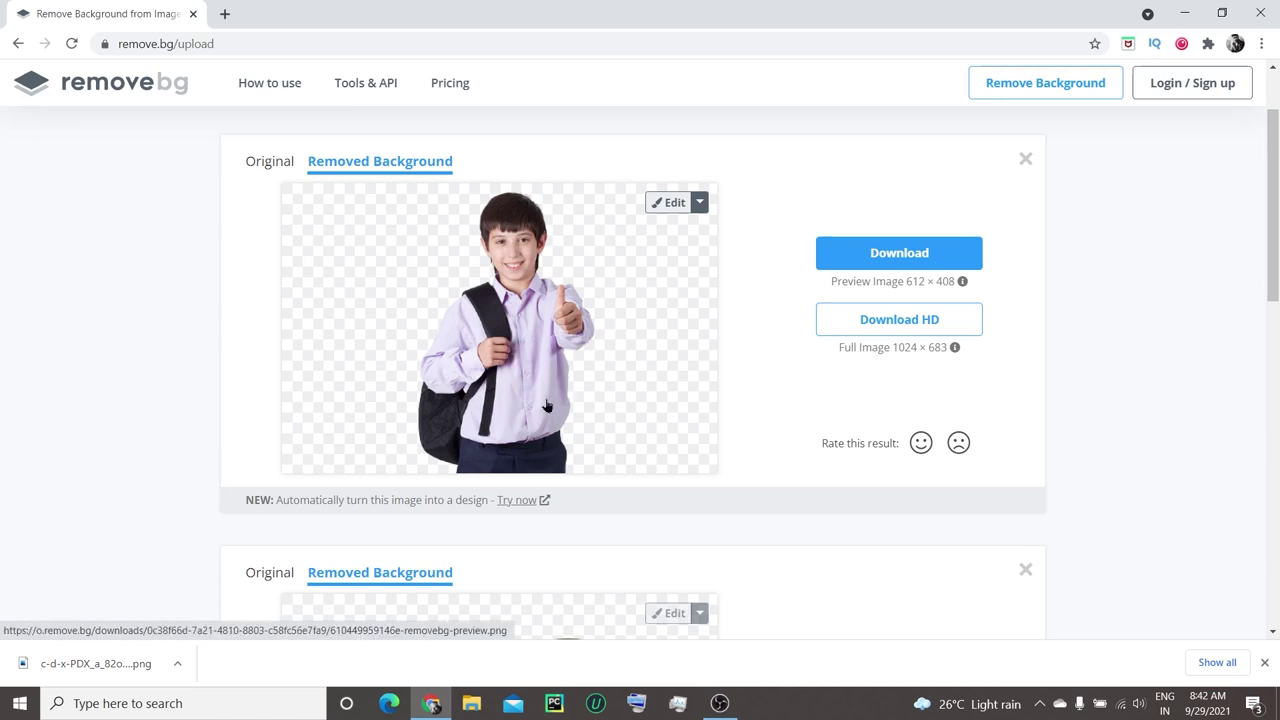
# Step: Download the schoolboy cutout PNG and view it in Photos, zooming in and out
pyautogui.click(915, 256)
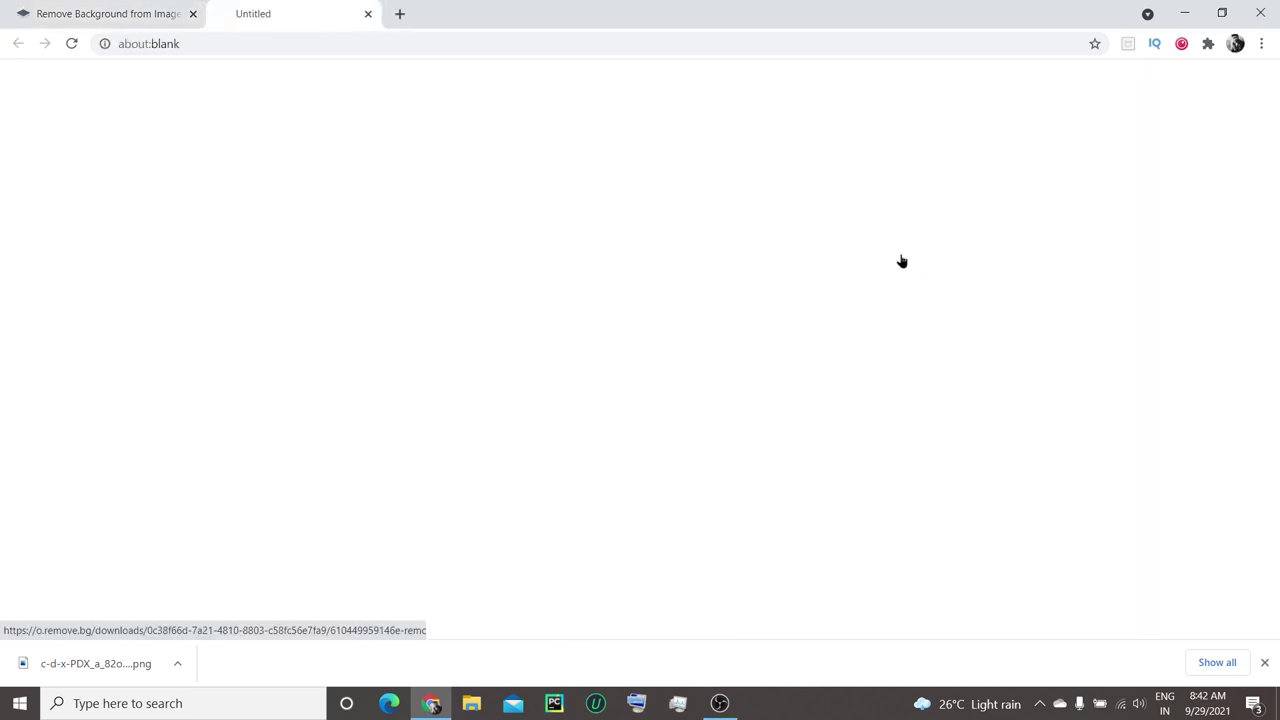
pyautogui.click(100, 676)
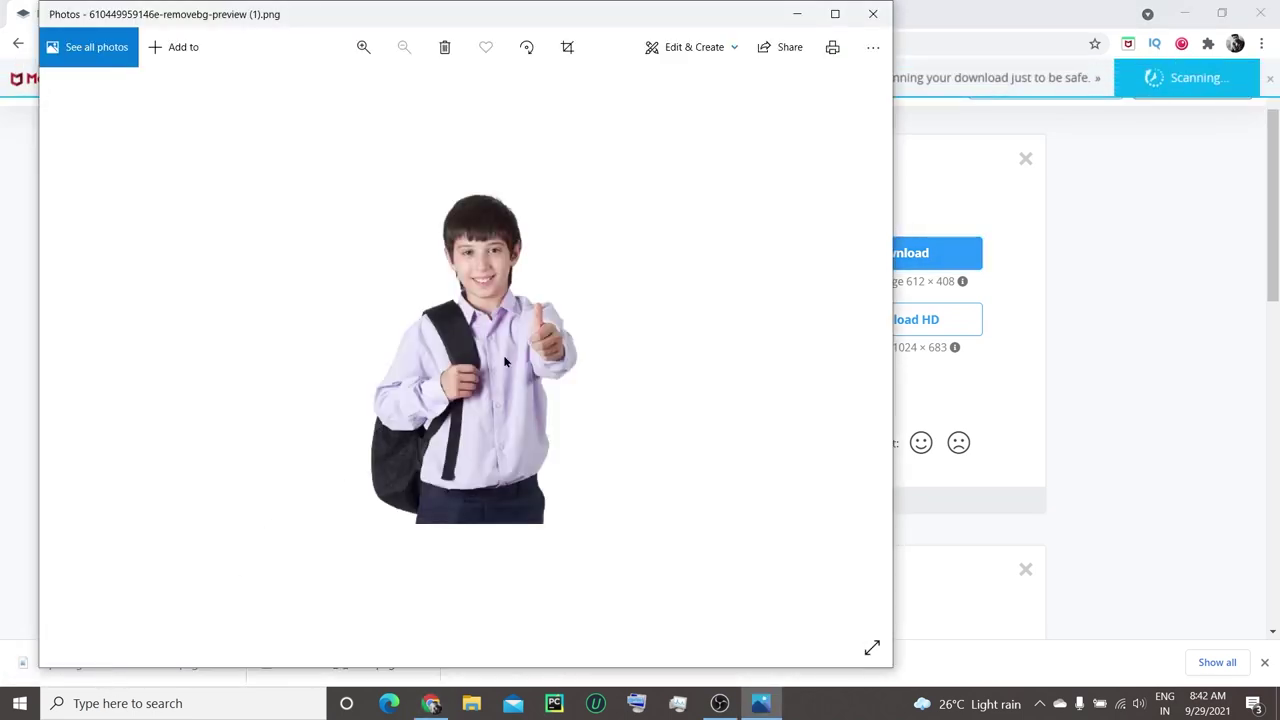
pyautogui.scroll(2, 399, 452)
pyautogui.scroll(2, 399, 452)
pyautogui.scroll(-2, 399, 452)
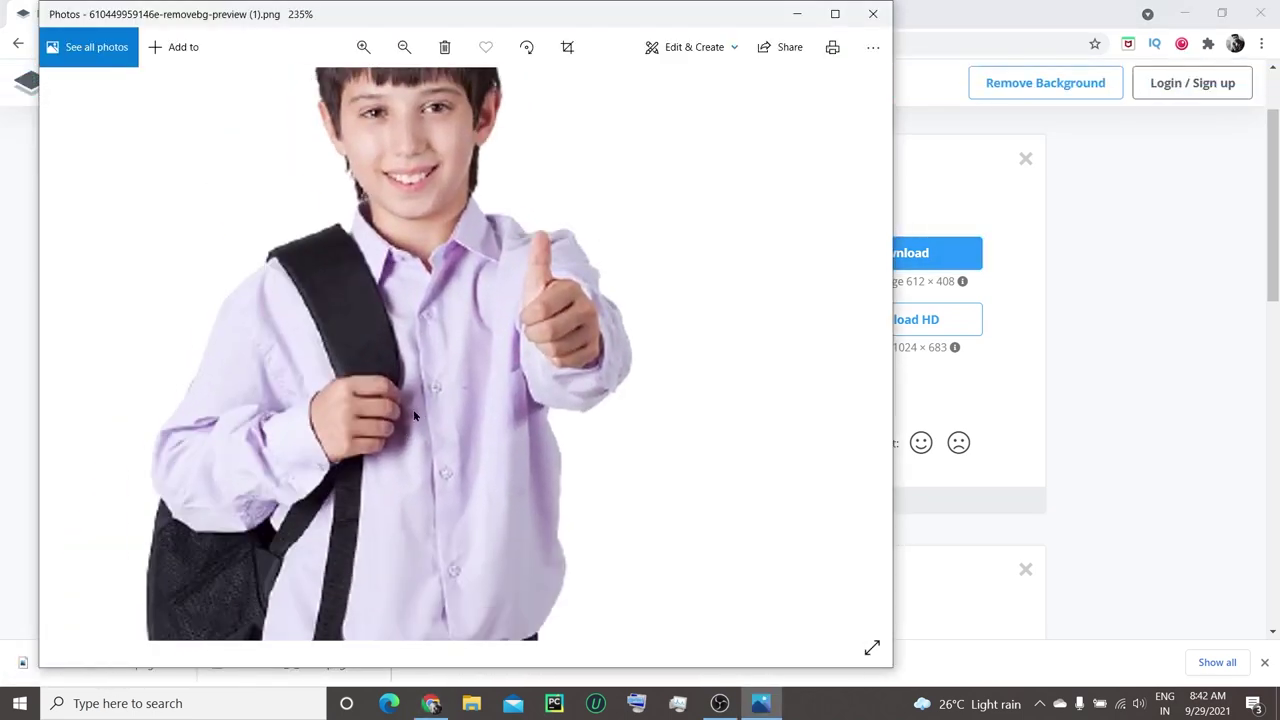
pyautogui.scroll(-2, 413, 409)
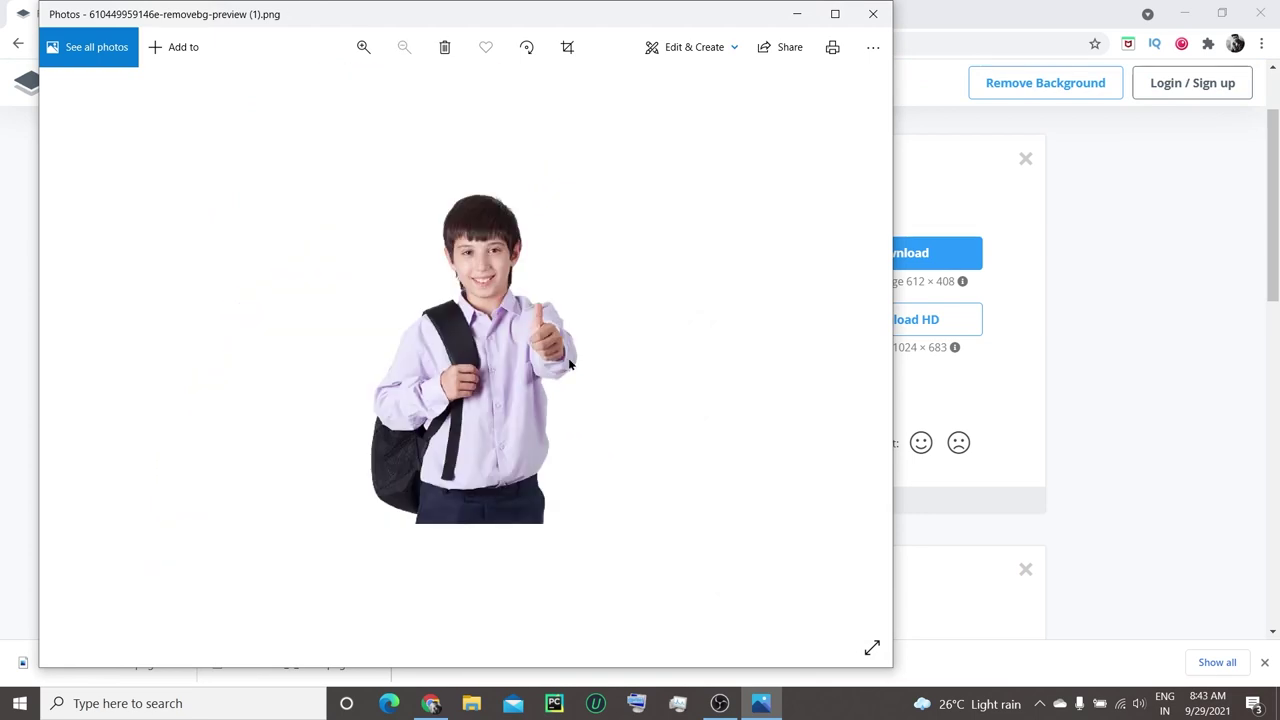
# Step: Close the schoolboy viewer, then download the headphones cutout PNG and open it in Photos
pyautogui.click(872, 14)
pyautogui.scroll(-3, 846, 400)
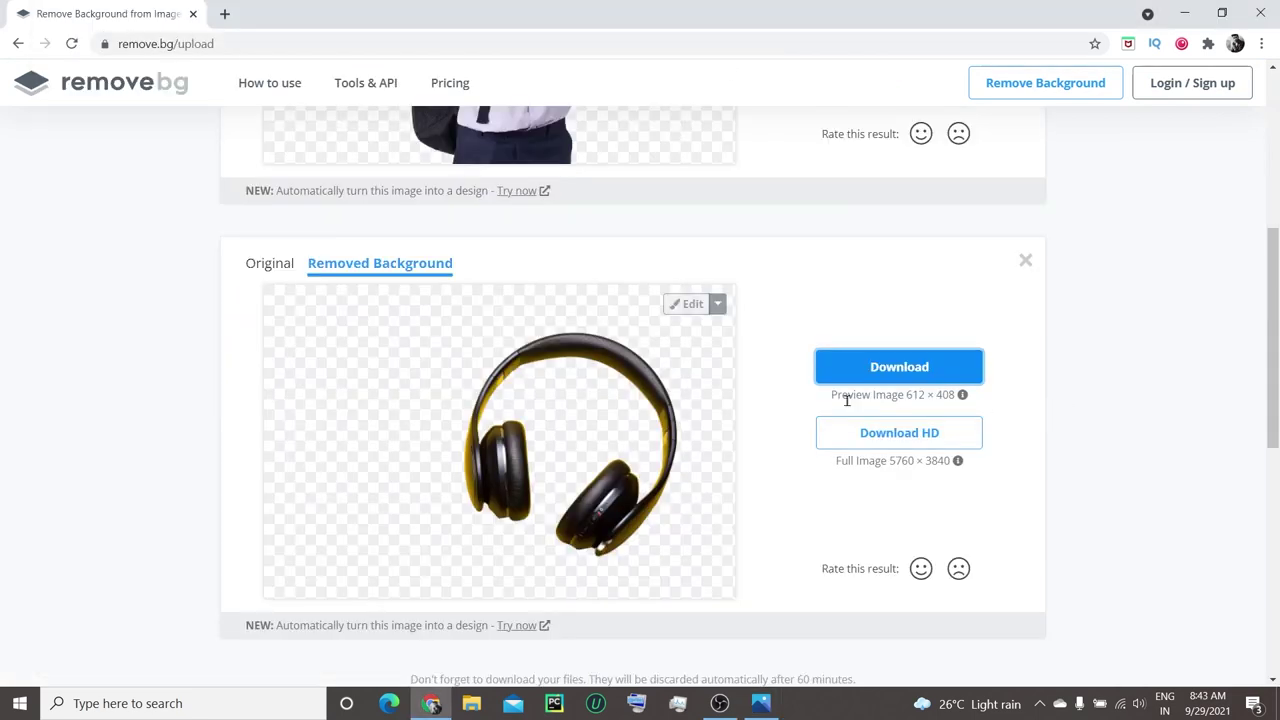
pyautogui.click(899, 368)
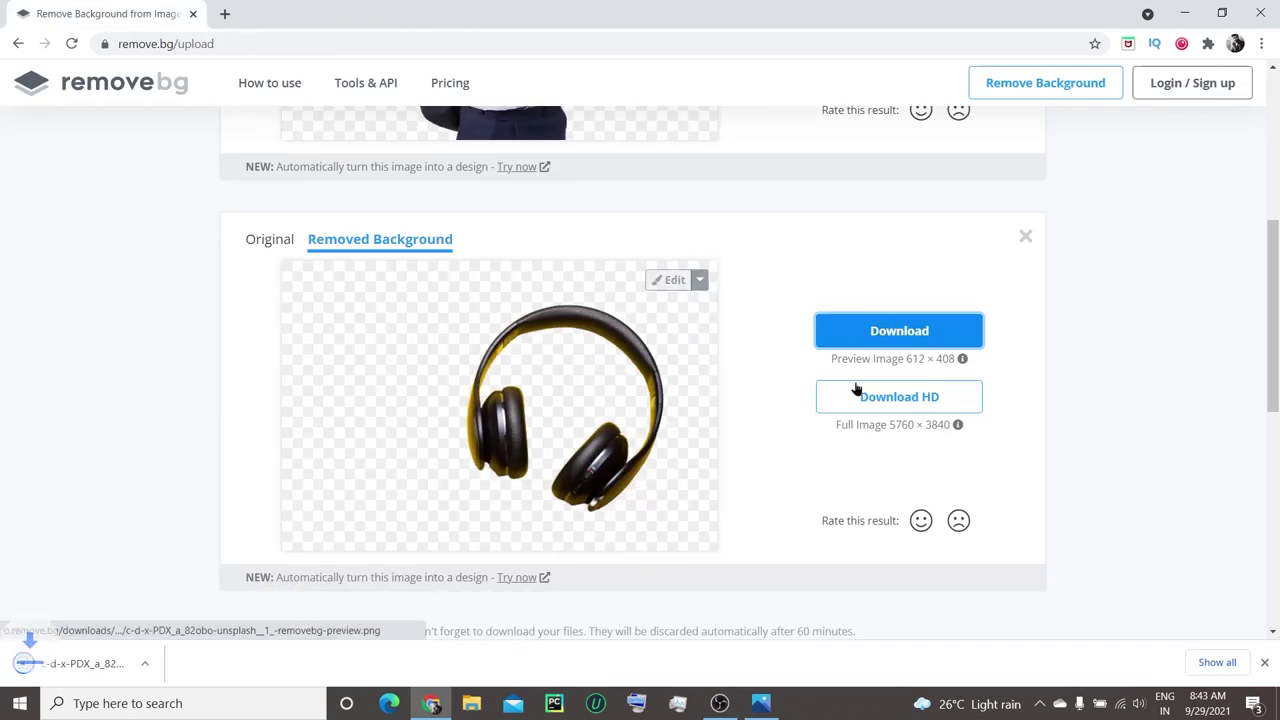
pyautogui.click(100, 664)
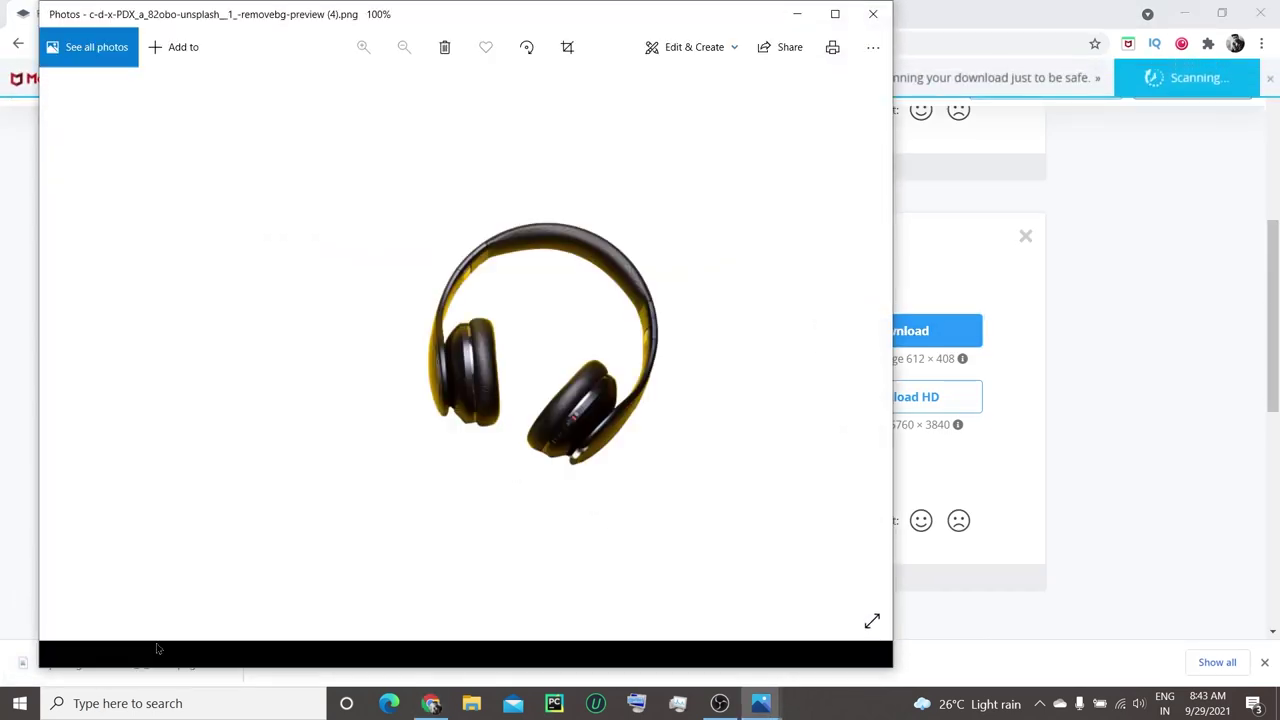